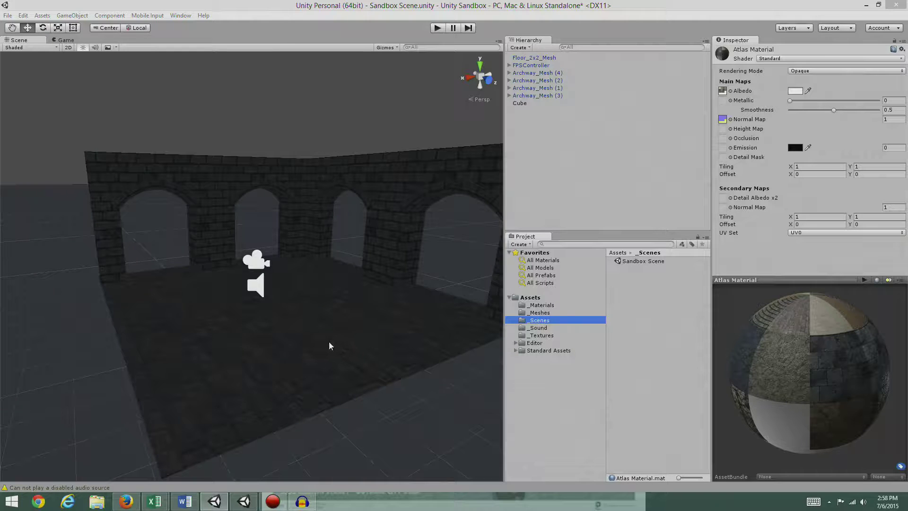
Step: Frame the Floor_2x2_Mesh in the Scene view and orbit to look at it from above
left_click(335, 327)
key("f")
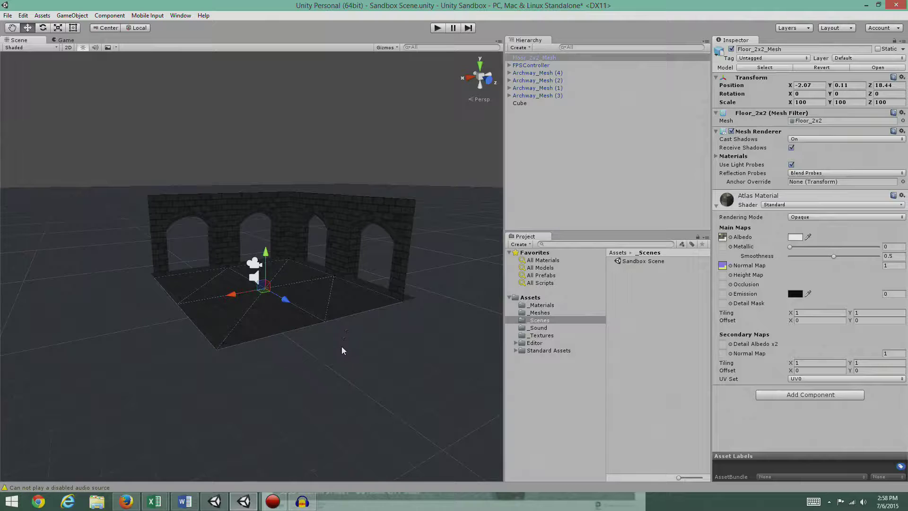
left_click_drag(334, 312, 299, 308, "alt")
Step: Inspect the Cube ground, Archway_Mesh (4)'s LOD Group, then the Cube's Transform and collider again
left_click(416, 370)
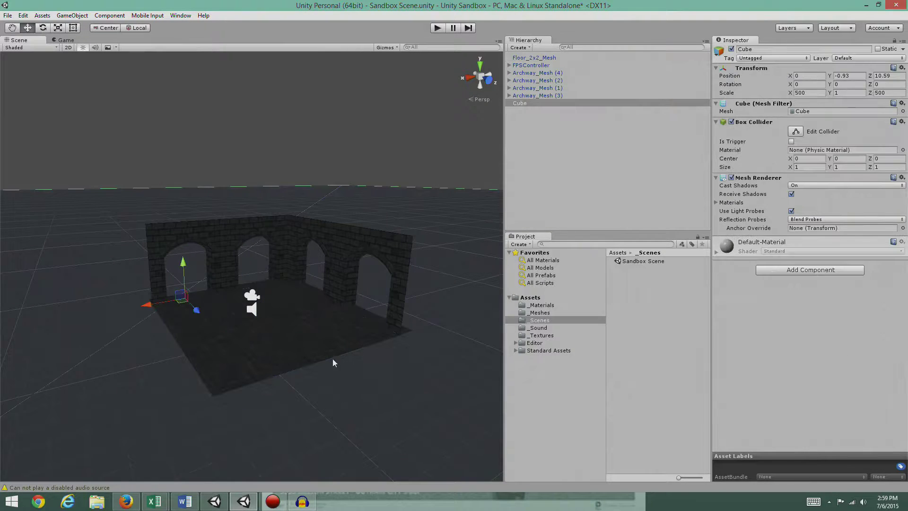
left_click(202, 235)
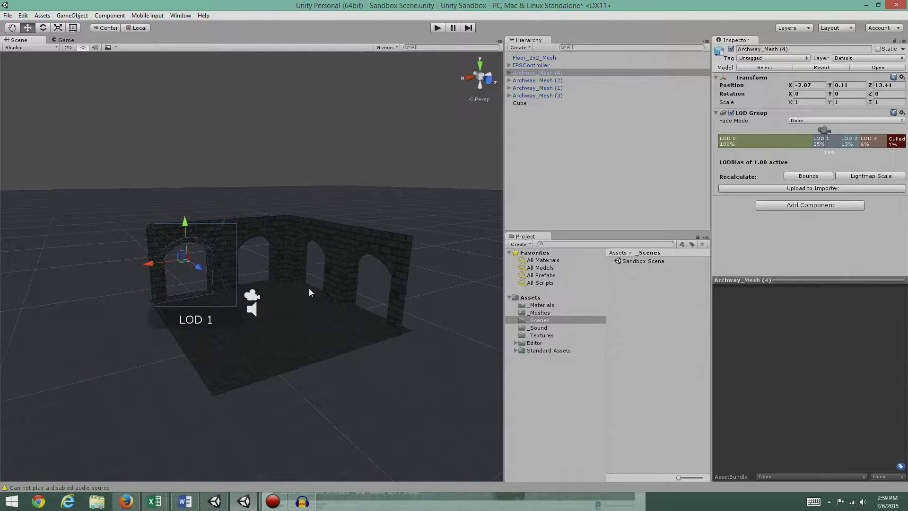
scroll(304, 310, "up", 2)
left_click(387, 438)
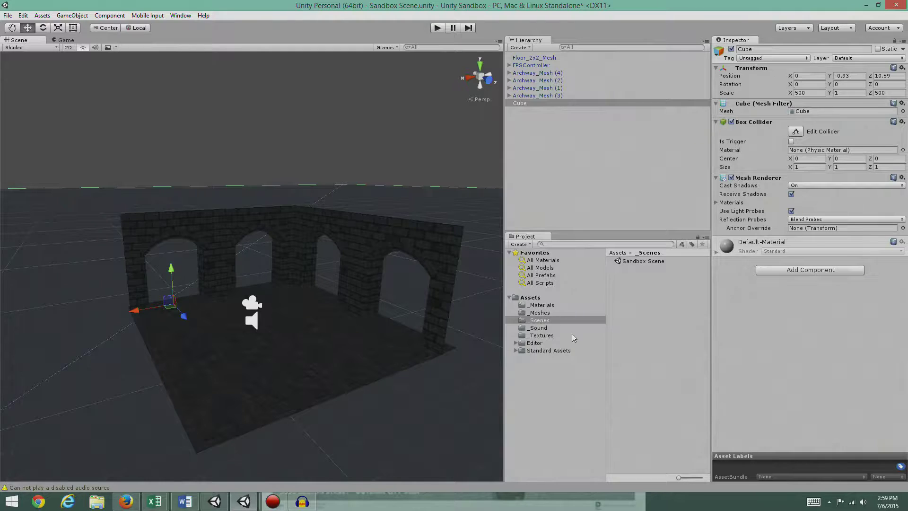
Step: In the _Meshes folder, inspect the Archway_Mesh and Floor_2x2_Mesh import settings
left_click(541, 313)
left_click(647, 262)
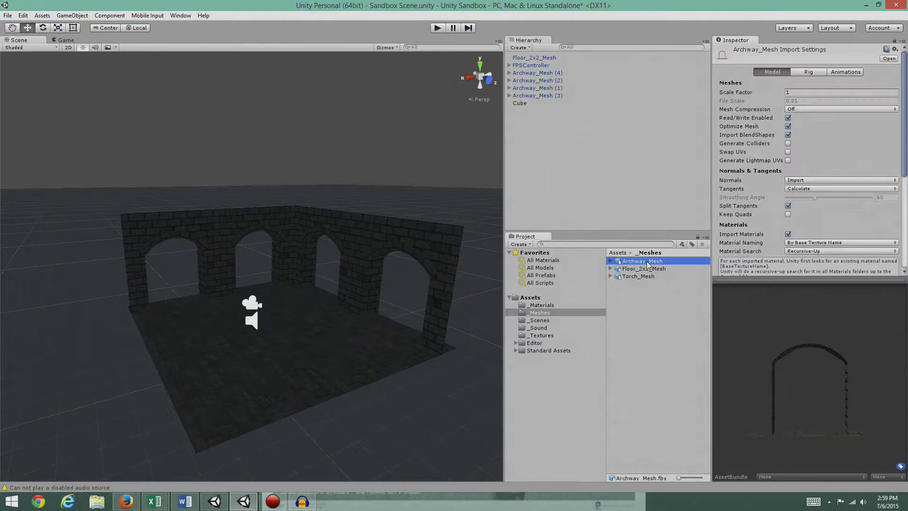
key("Down")
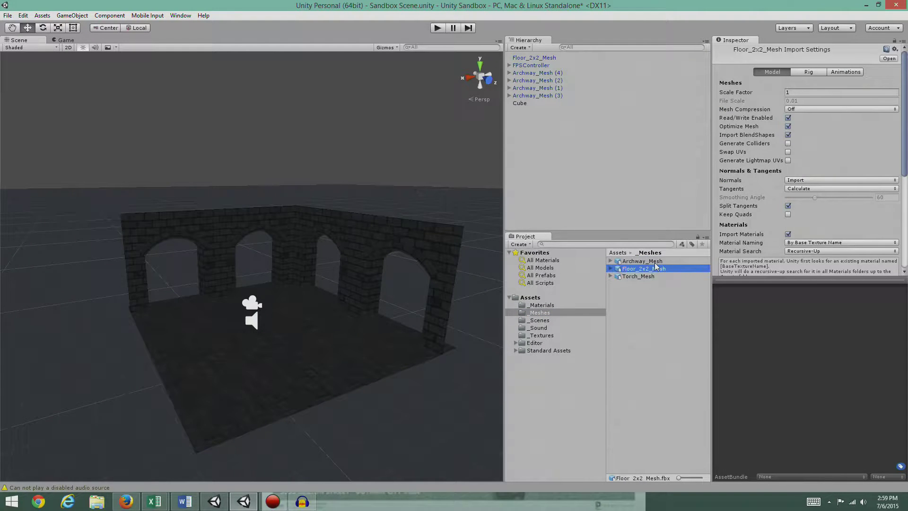
key("Up")
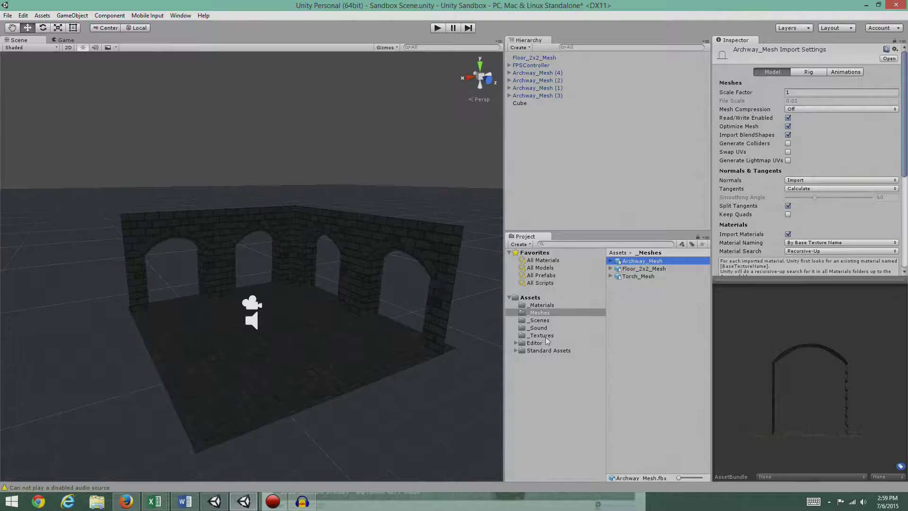
Step: Inspect the Standard-shader Atlas Material in _Materials, spinning its preview sphere, then return to _Meshes
left_click(546, 305)
left_click(646, 263)
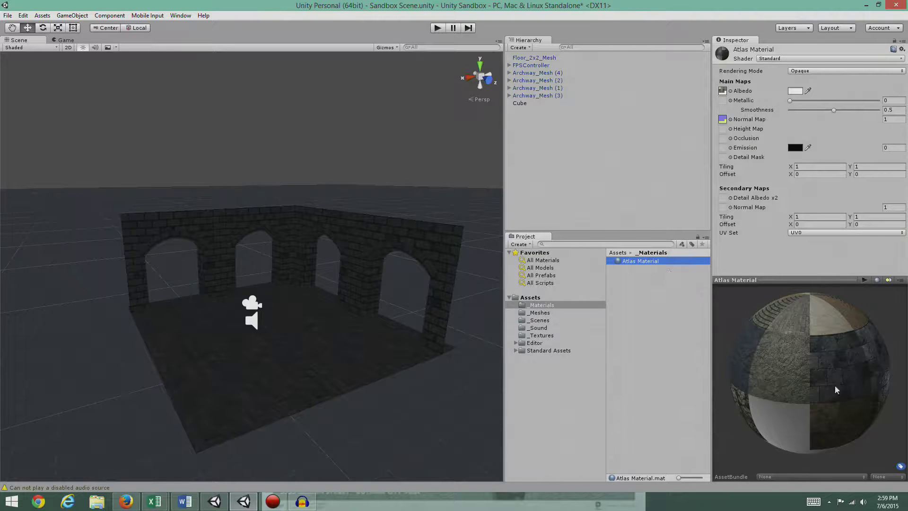
left_click_drag(835, 384, 794, 371)
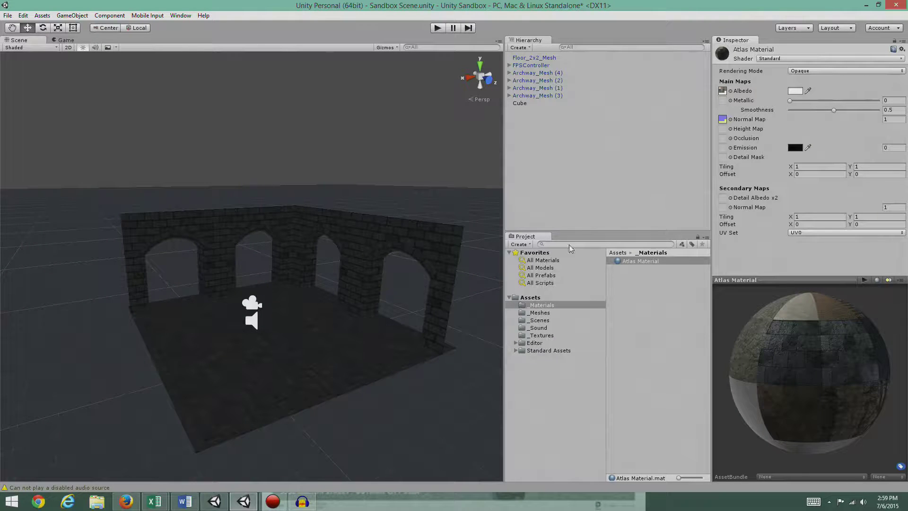
left_click(537, 314)
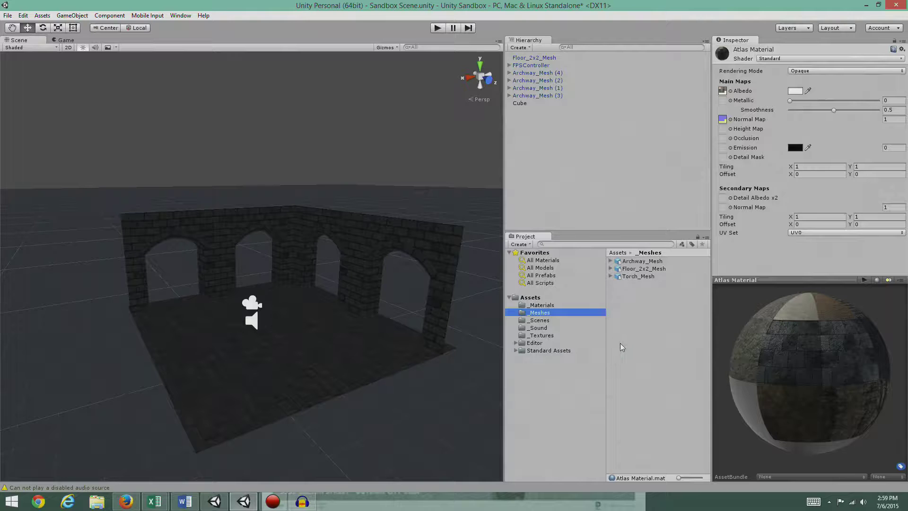
Step: Preview Torch_Mesh, expand it to reveal Torch_LOD0–LOD3, and rotate the Torch_LOD0 preview
left_click(632, 277)
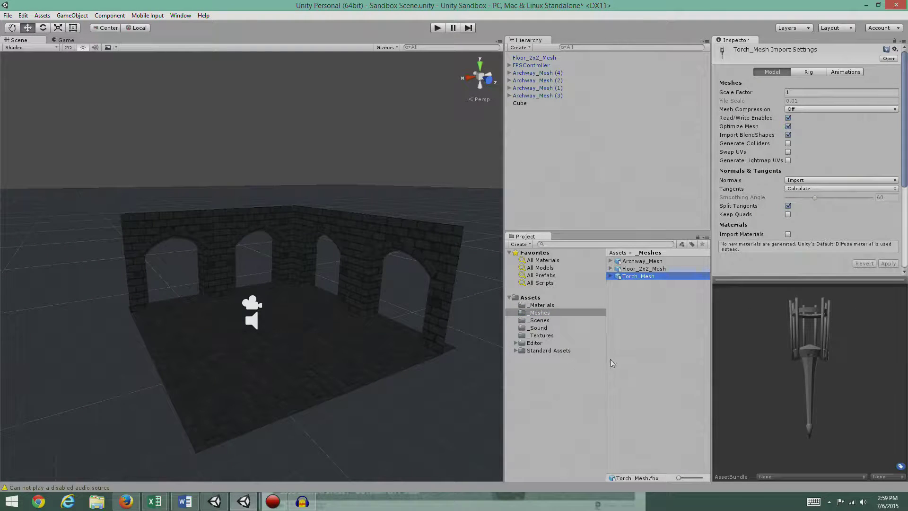
left_click_drag(817, 369, 768, 401)
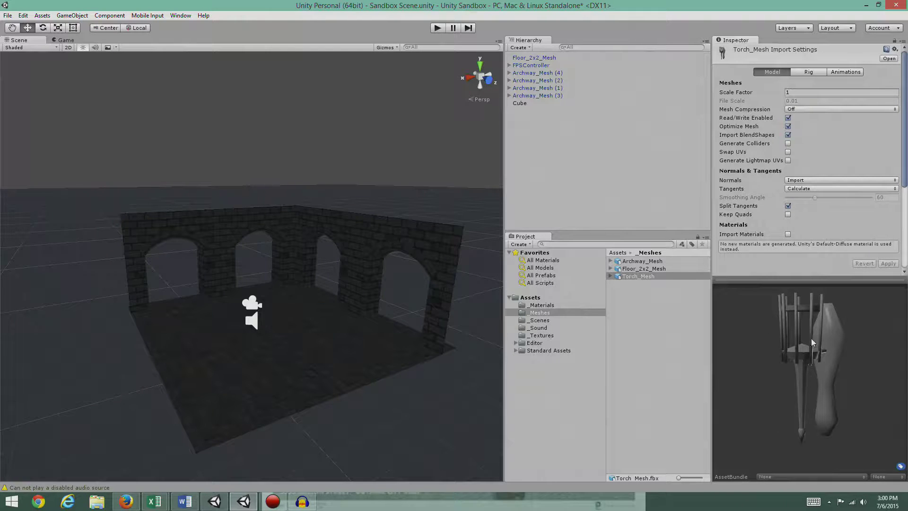
left_click(609, 276)
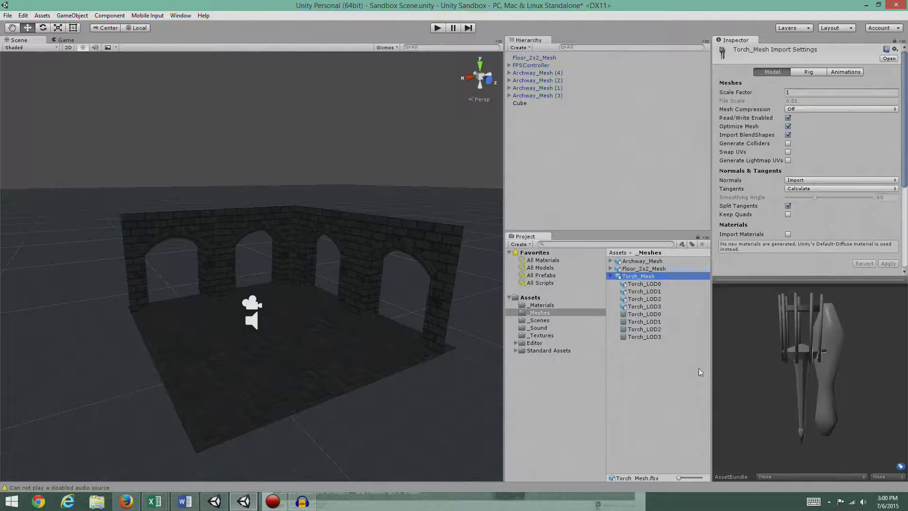
left_click(656, 285)
left_click_drag(849, 373, 631, 370)
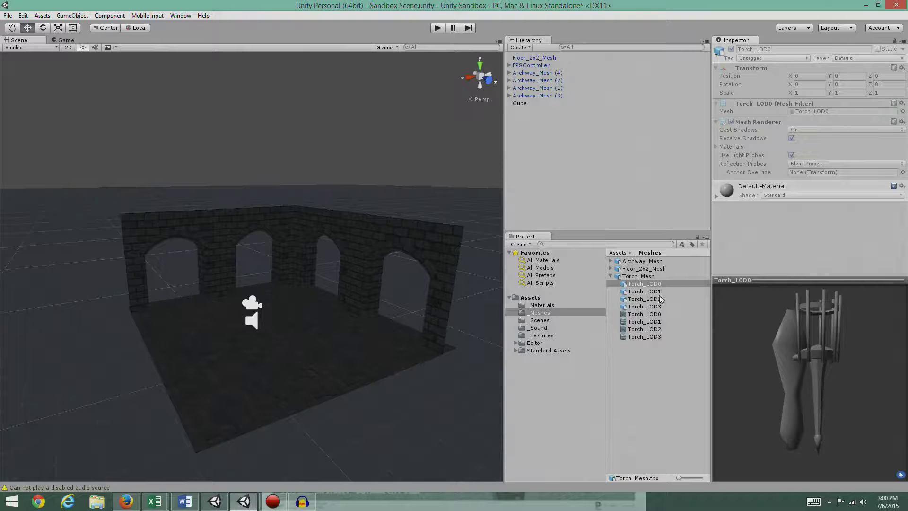
Step: Preview and rotate the Torch_LOD0 and Torch_LOD1 meshes to compare their vertex counts
mouse_move(793, 357)
left_mouse_down()
mouse_move(814, 354)
mouse_move(806, 369)
left_mouse_up()
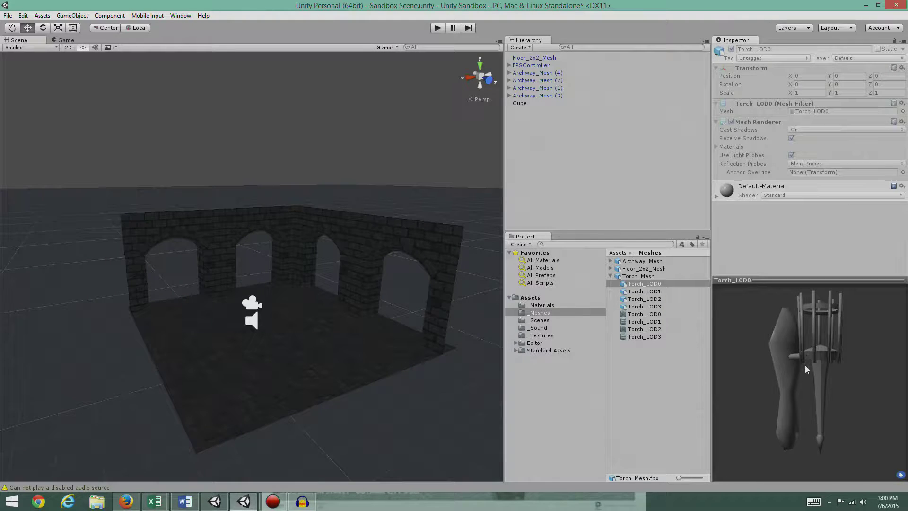
left_click(651, 315)
left_click_drag(788, 473, 870, 402)
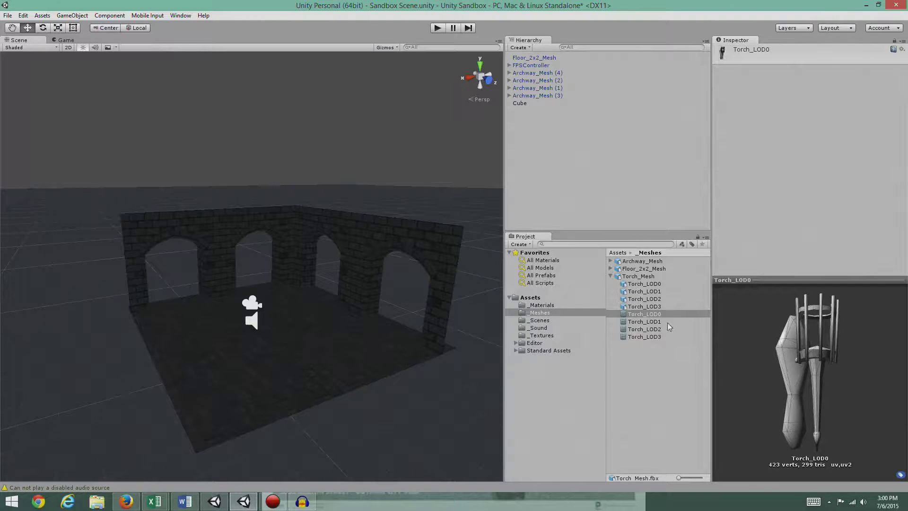
left_click(654, 322)
left_click_drag(776, 374, 14, 395)
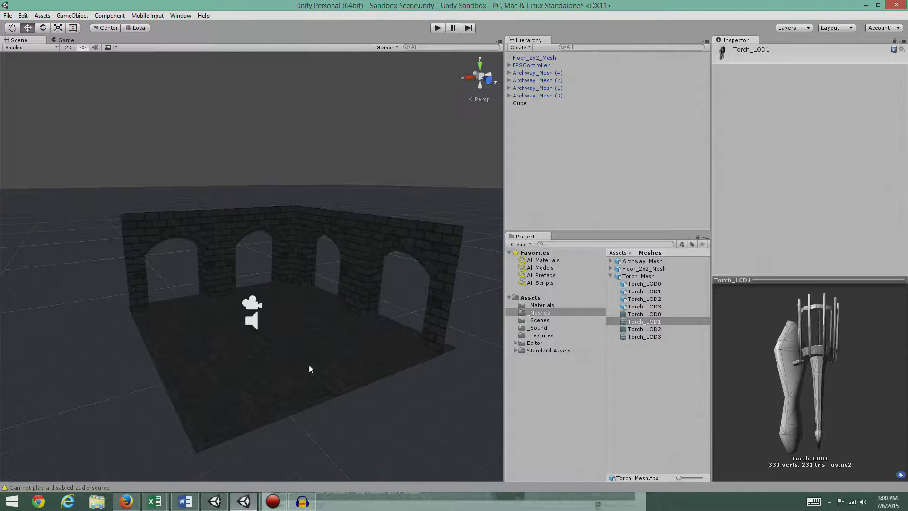
Step: Preview Torch_LOD2 and Torch_LOD3 down to 144 verts, then return to Torch_LOD0 and Torch_Mesh settings
left_click(656, 330)
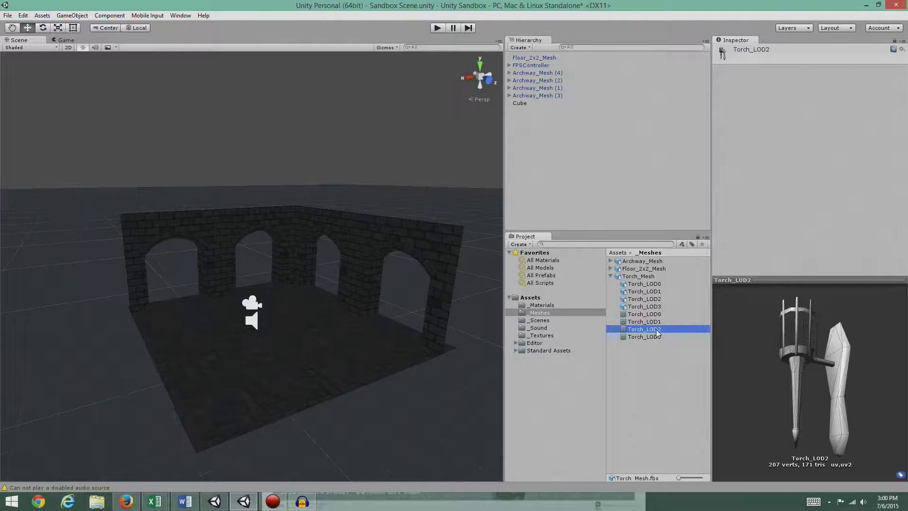
left_click(654, 337)
left_click_drag(813, 376, 815, 395)
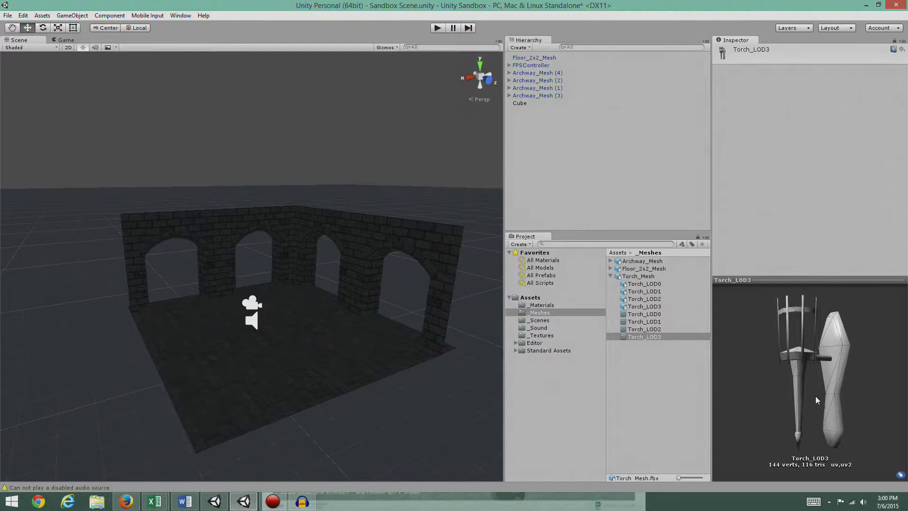
left_click(651, 315)
left_click_drag(768, 380, 889, 422)
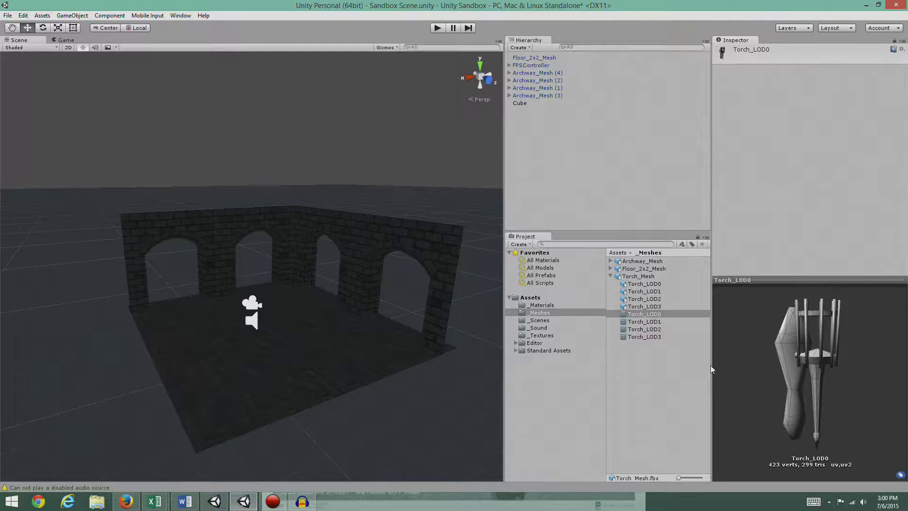
left_click(651, 284)
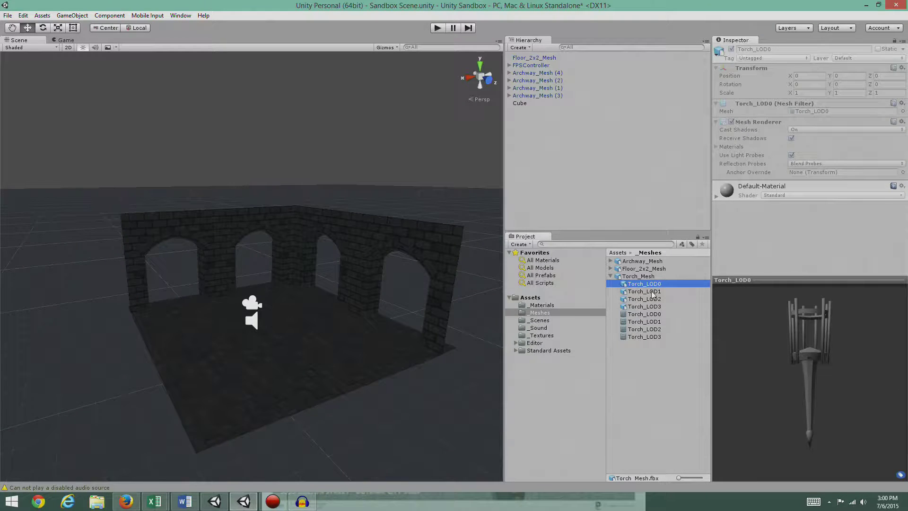
left_click(648, 276)
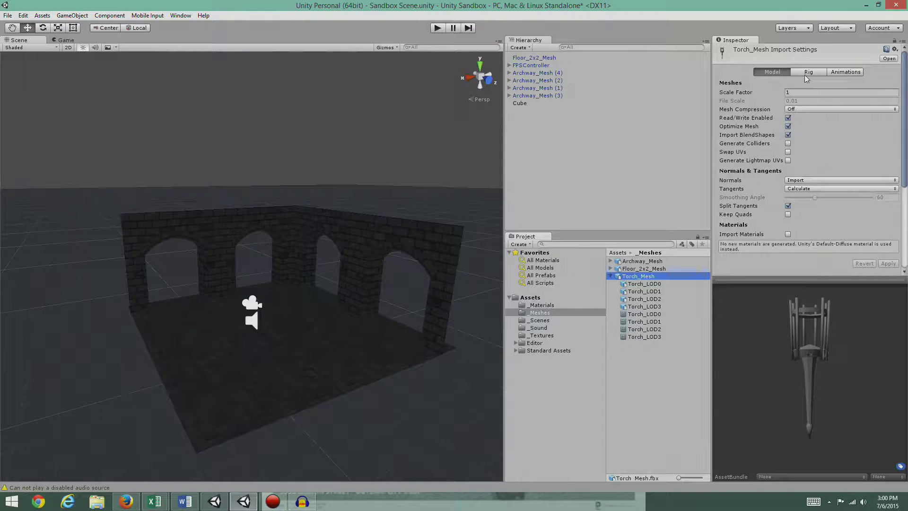
Step: Show Torch_LOD0's Transform, Mesh Filter, Mesh Renderer and Default-Material in the Inspector
left_click(645, 284)
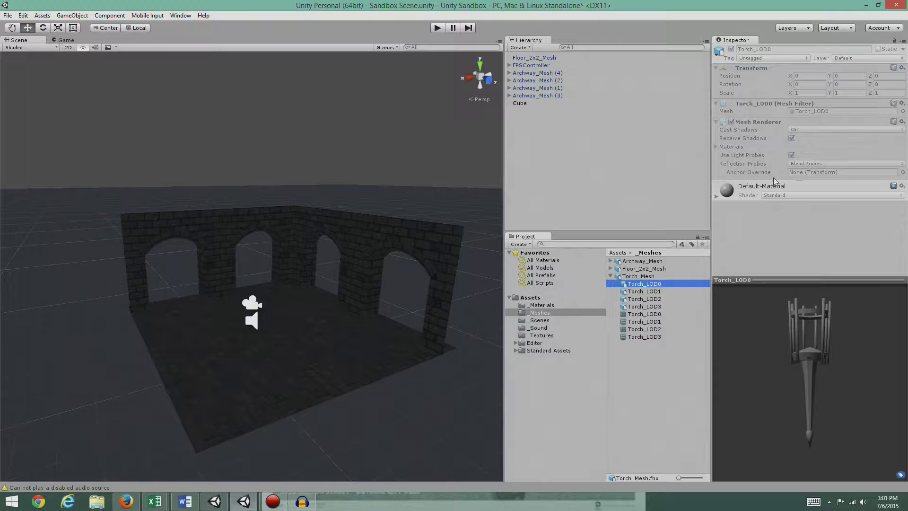
Step: Compare the details of the Torch_LOD1, LOD2 and LOD3 model objects
left_click(654, 292)
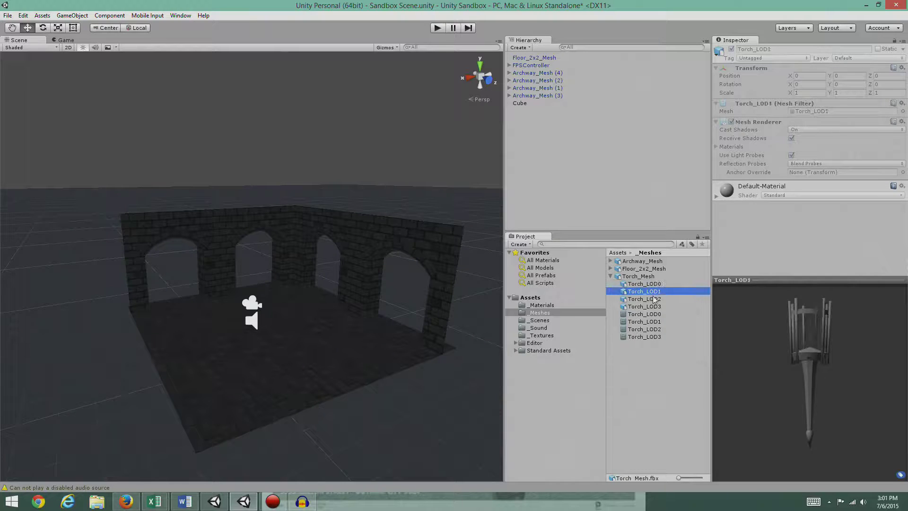
left_click(655, 299)
left_click(657, 306)
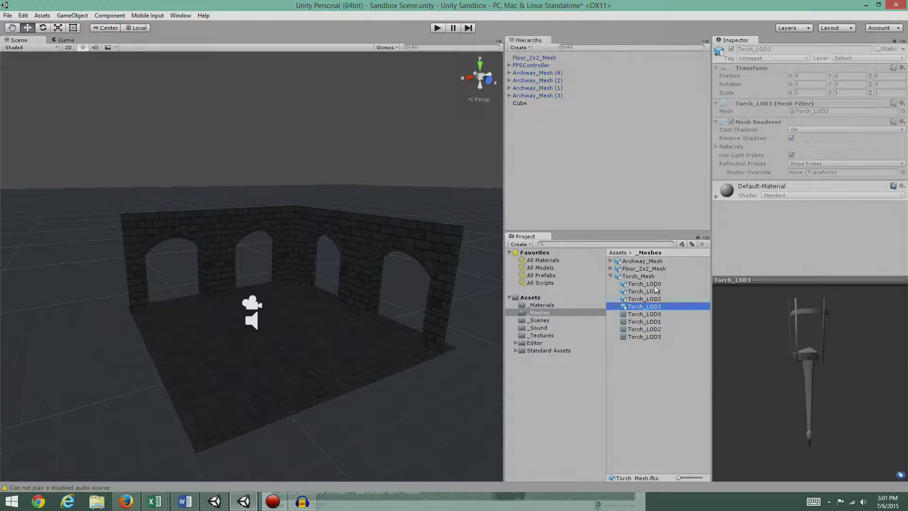
left_click(657, 284)
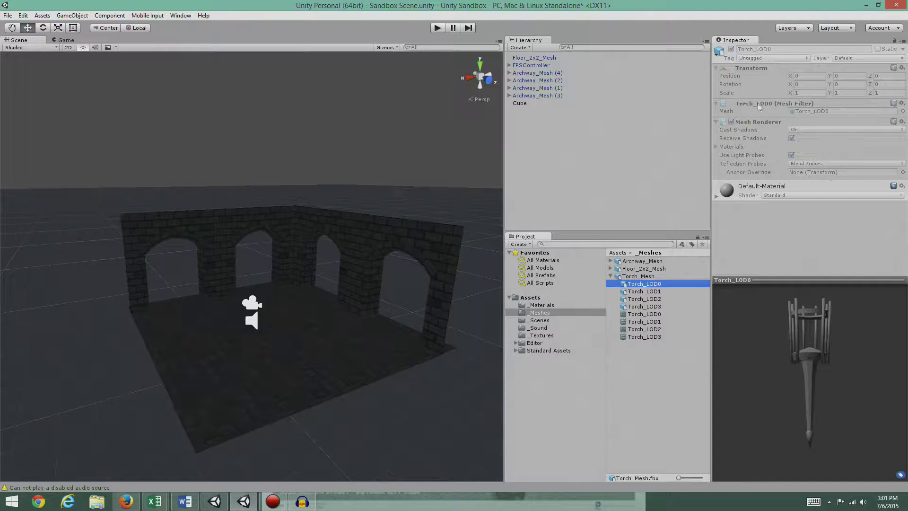
Step: Locate the Torch_LOD0 mesh asset, rotate its preview, then step through Torch_LOD1 and Torch_LOD2
left_click(832, 111)
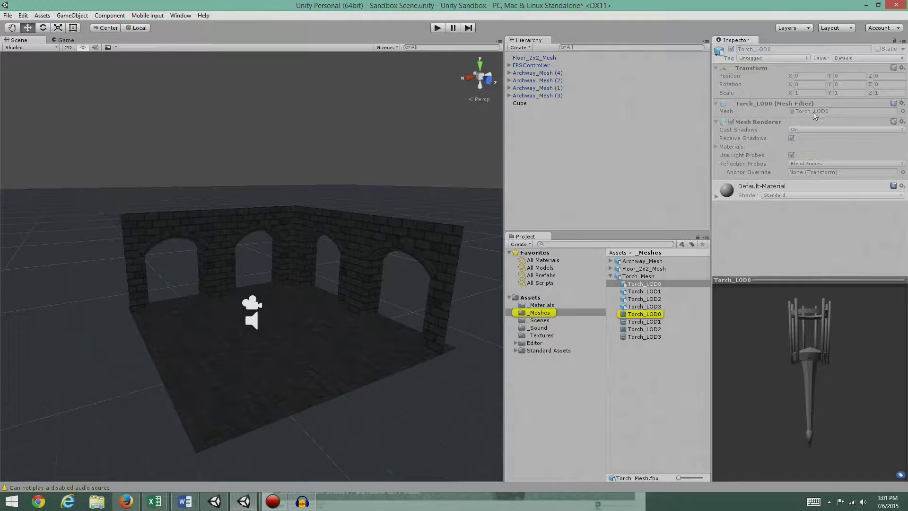
left_click(642, 315)
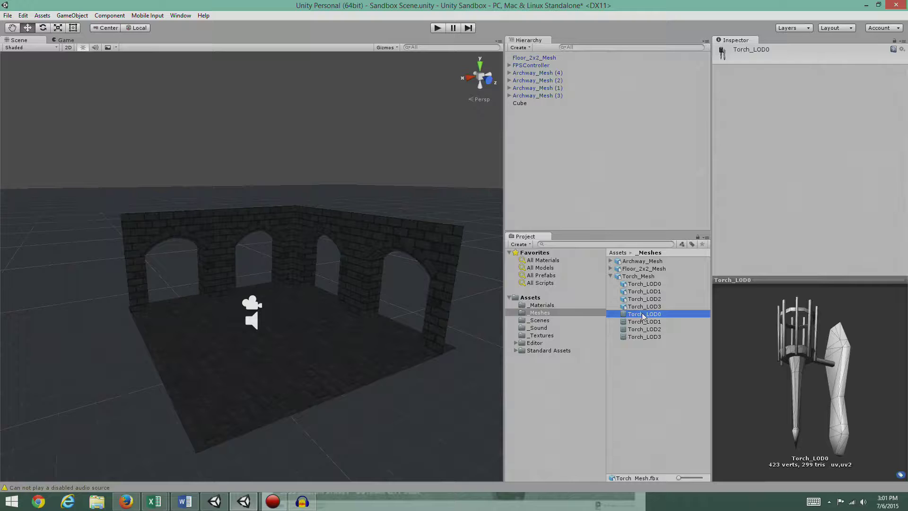
left_click_drag(790, 355, 724, 358)
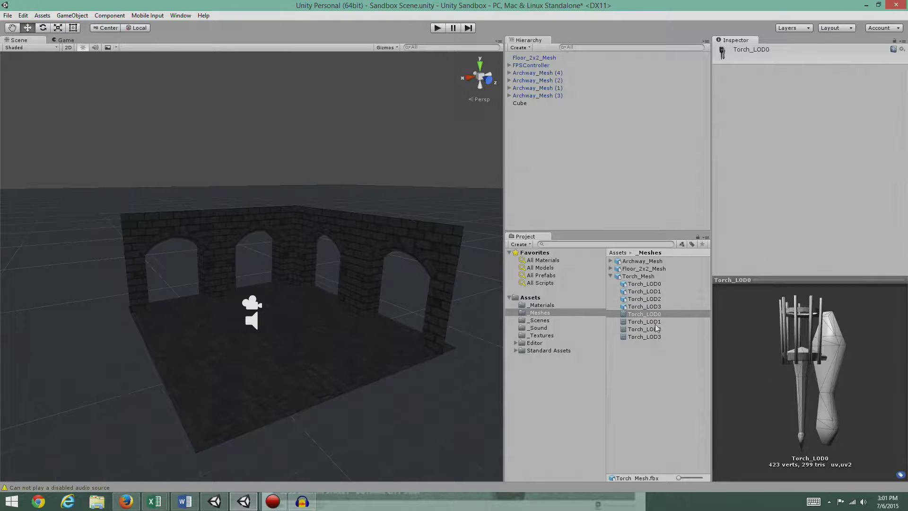
key("Down")
key("Down")
key("Down")
left_click(652, 292)
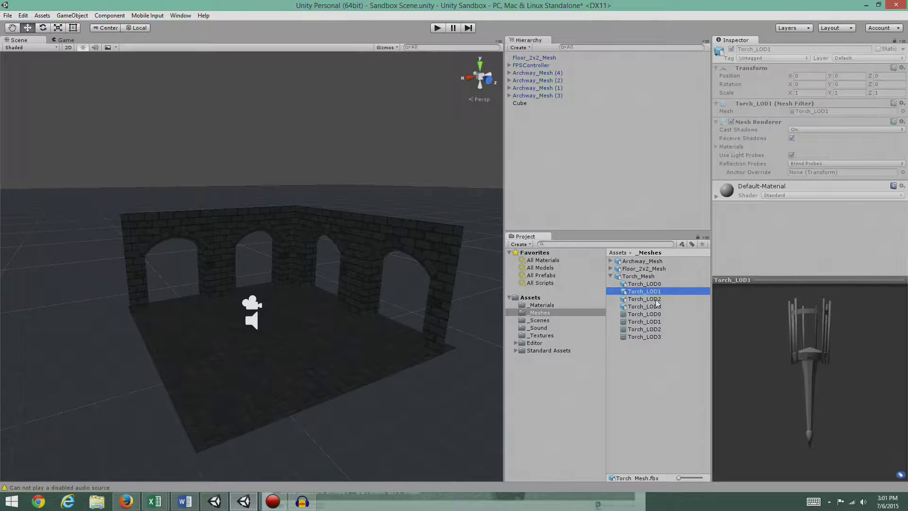
left_click(656, 299)
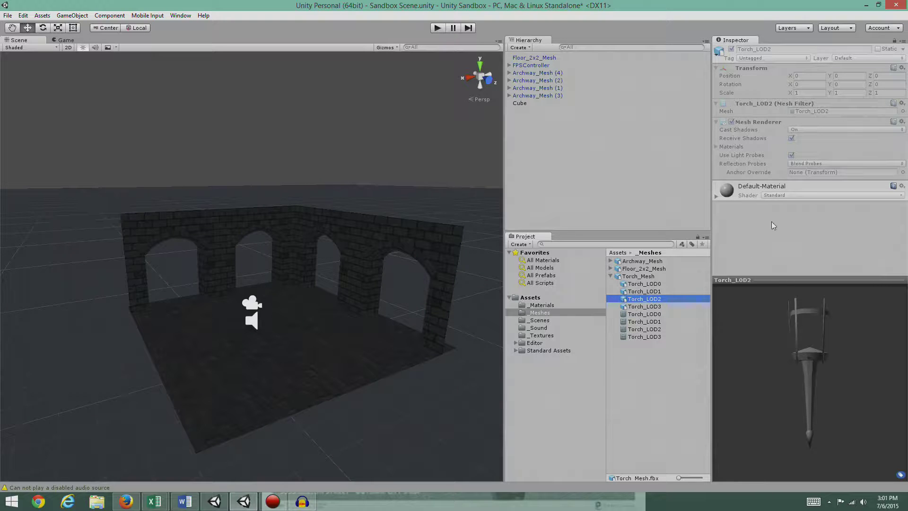
Step: Expand and collapse the Default-Material settings, then fold away Torch_Mesh's contents
left_click(716, 196)
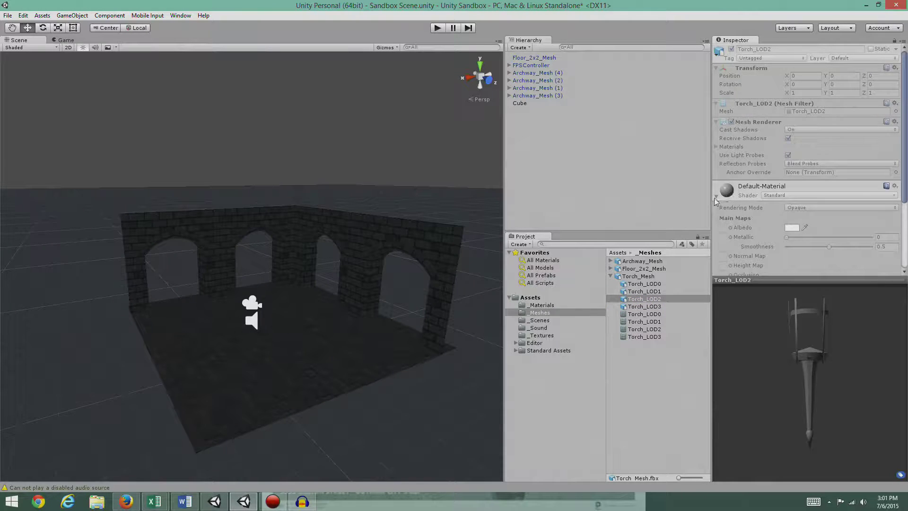
left_click(715, 196)
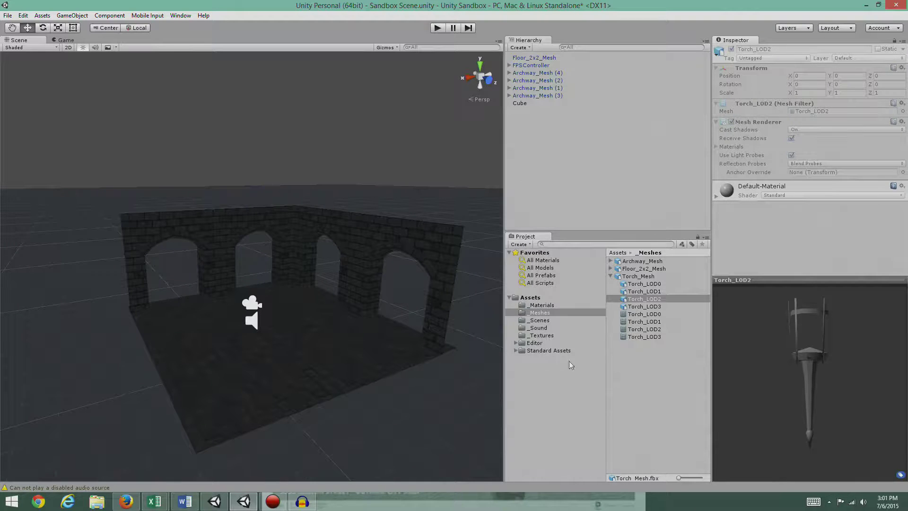
left_click(611, 276)
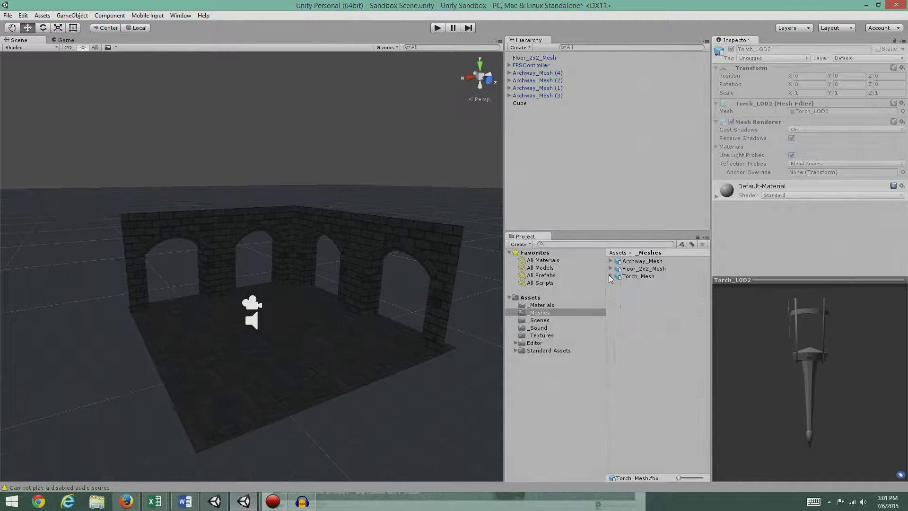
Step: Show Torch_Mesh's Model import settings with Scale Factor 1 and Import Materials off
left_click(629, 275)
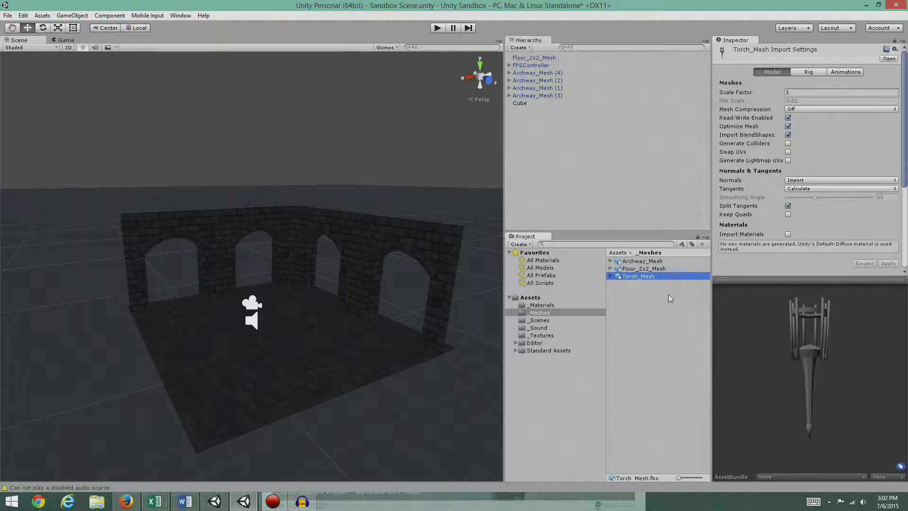
Step: Inspect Floor_2x2_Mesh's import settings and preview its Floor_2x2 mesh
left_click(610, 277)
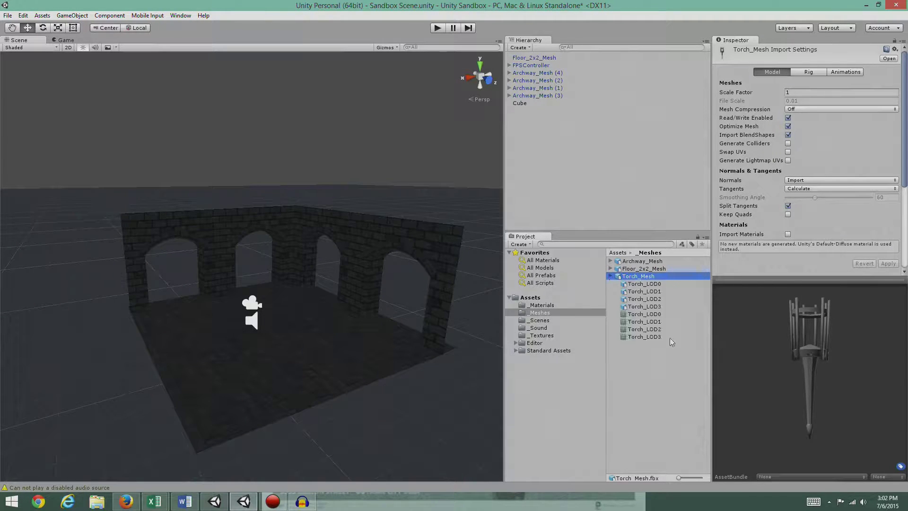
left_click(636, 275)
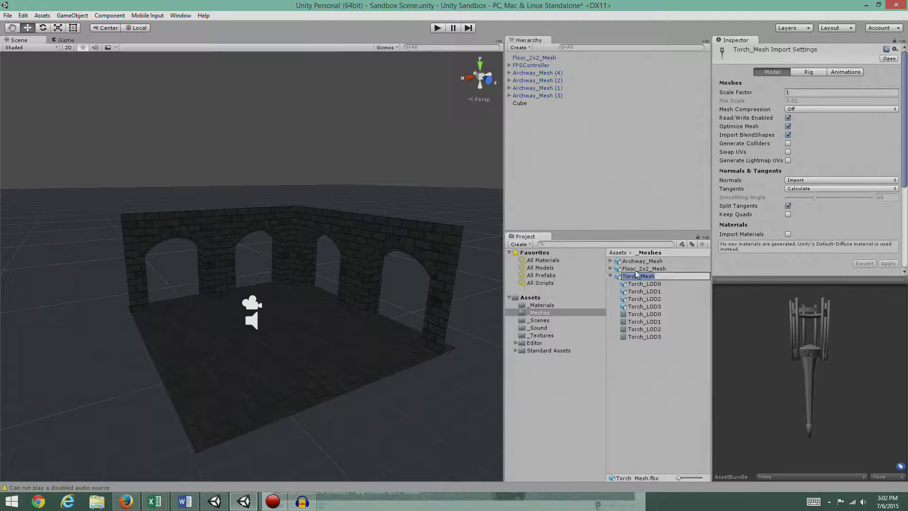
left_click(634, 269)
left_click(610, 268)
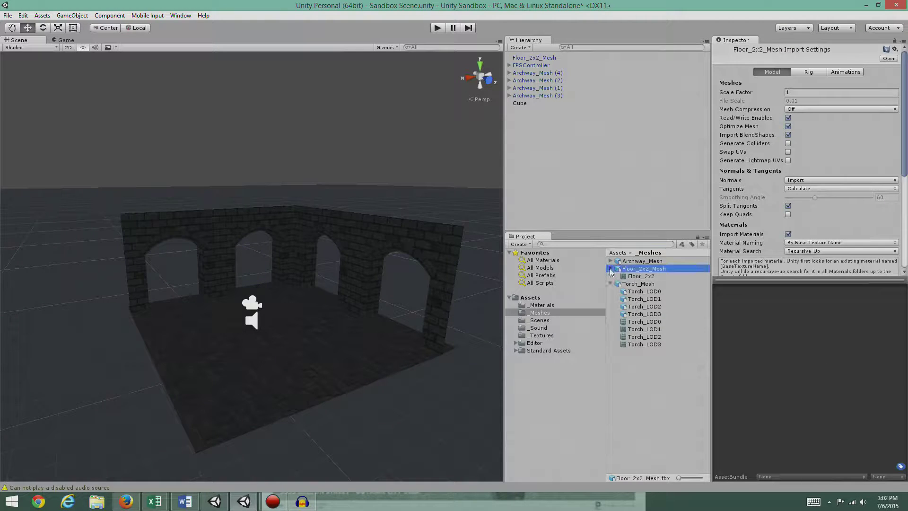
left_click(642, 276)
left_click(797, 356)
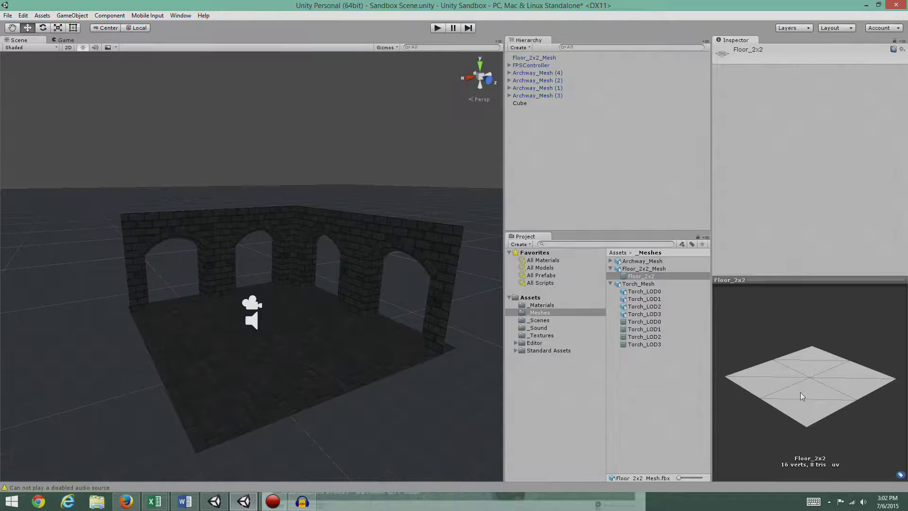
left_click(633, 269)
Step: Inspect Archway_LOD0 with its TextureAtlasMip0_Border8 material, then collapse the archway and floor foldouts
left_click(641, 262)
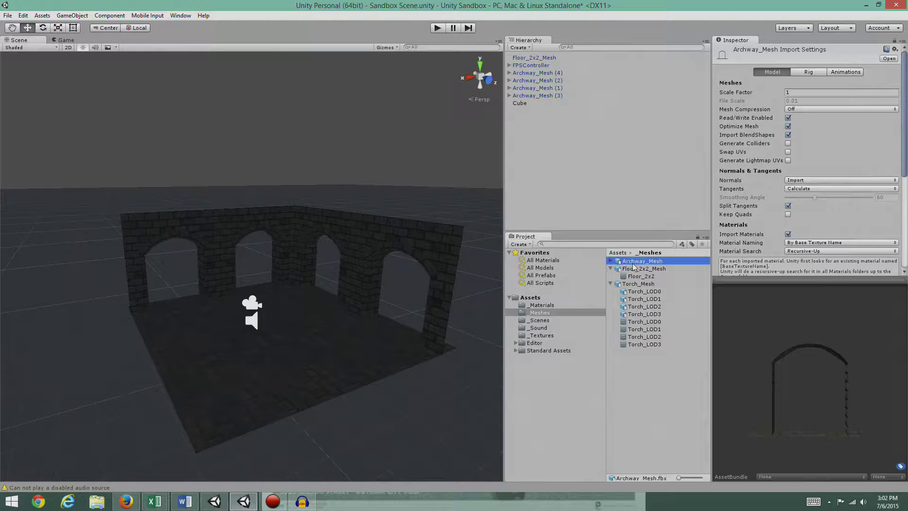
left_click(610, 261)
left_click(621, 268)
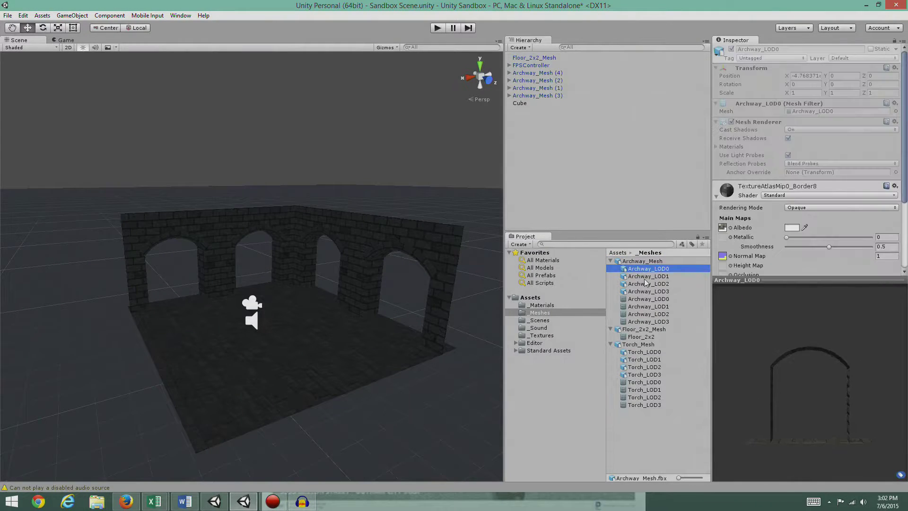
left_click(610, 261)
left_click(610, 268)
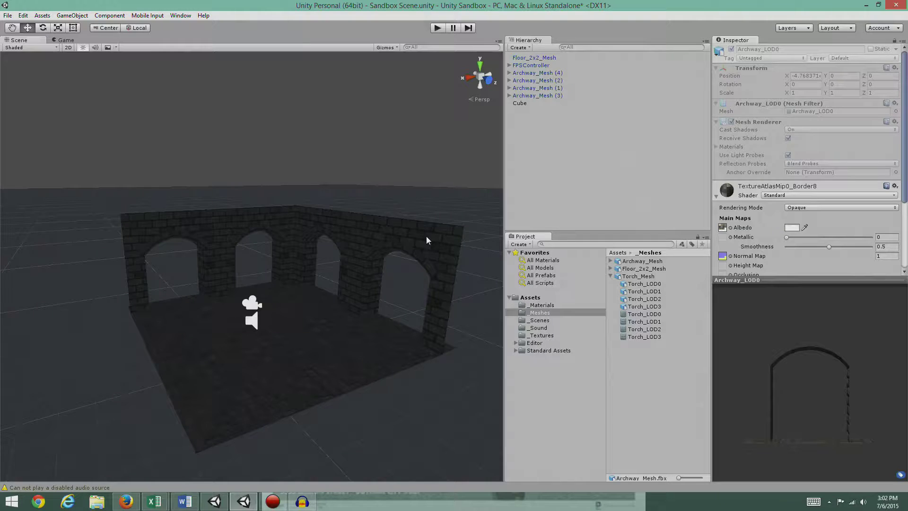
Step: Check Archway_Mesh (1)–(4) LOD Groups, the 500×1×500 Cube and FPSController in the Hierarchy
left_click(540, 58)
left_click(544, 66)
left_click(544, 73)
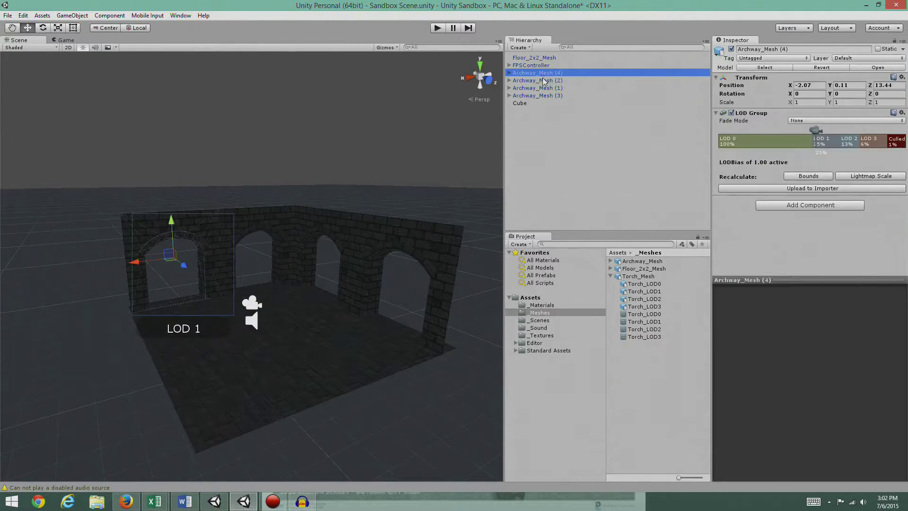
left_click(545, 81)
left_click(546, 89)
left_click(546, 96)
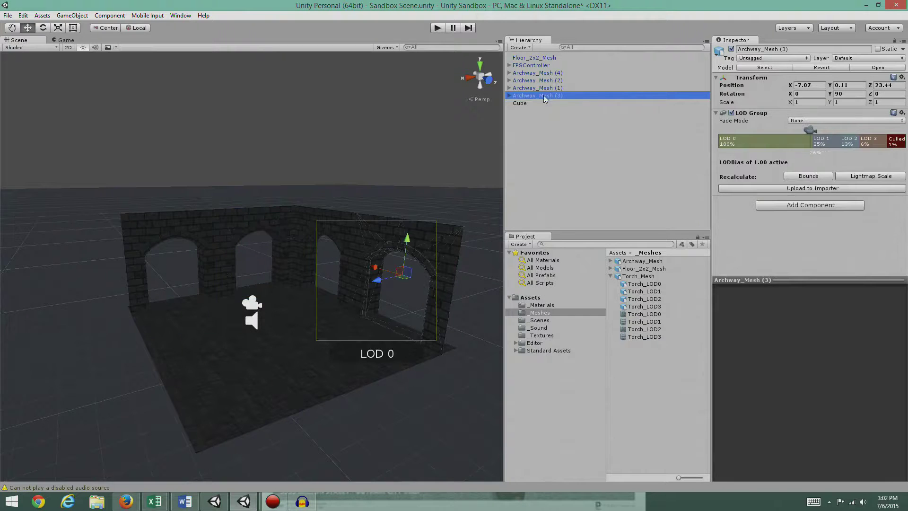
left_click(521, 104)
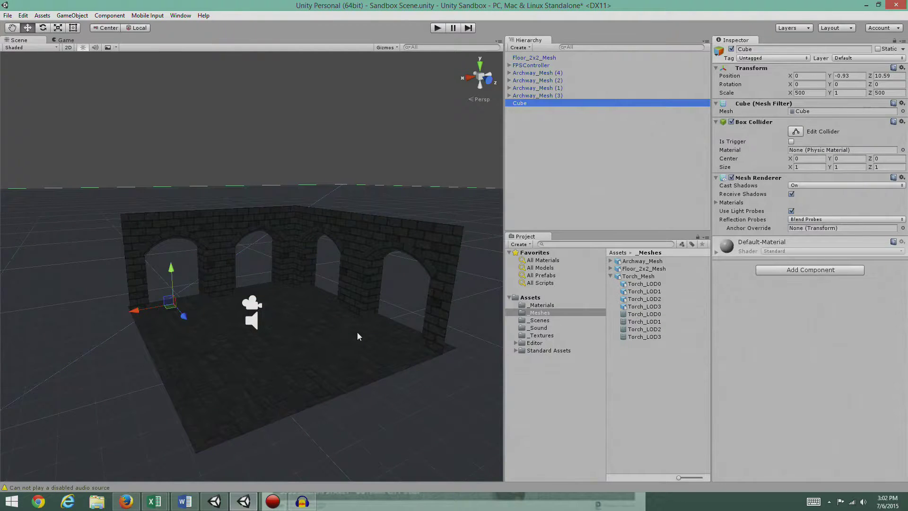
mouse_move(407, 333)
right_mouse_down()
mouse_move(117, 338)
mouse_move(16, 330)
mouse_move(399, 338)
mouse_move(401, 329)
mouse_move(421, 345)
right_mouse_up()
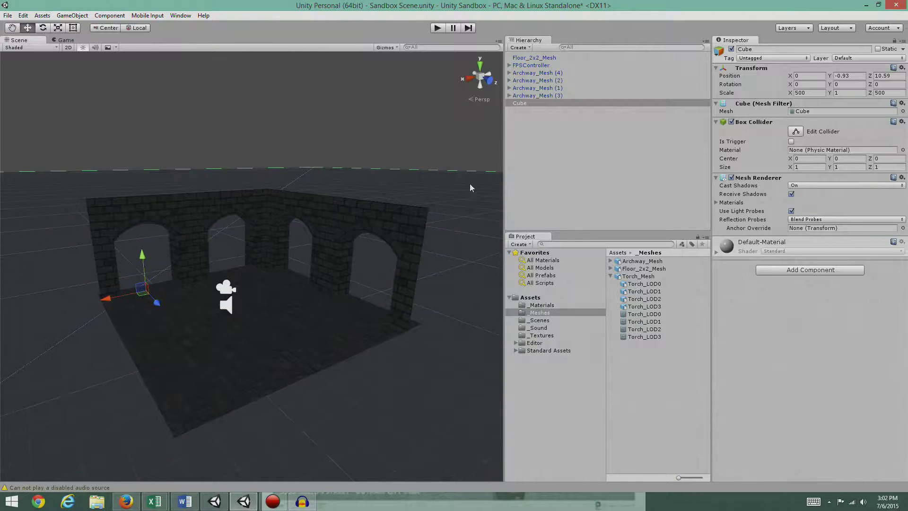
left_click(539, 65)
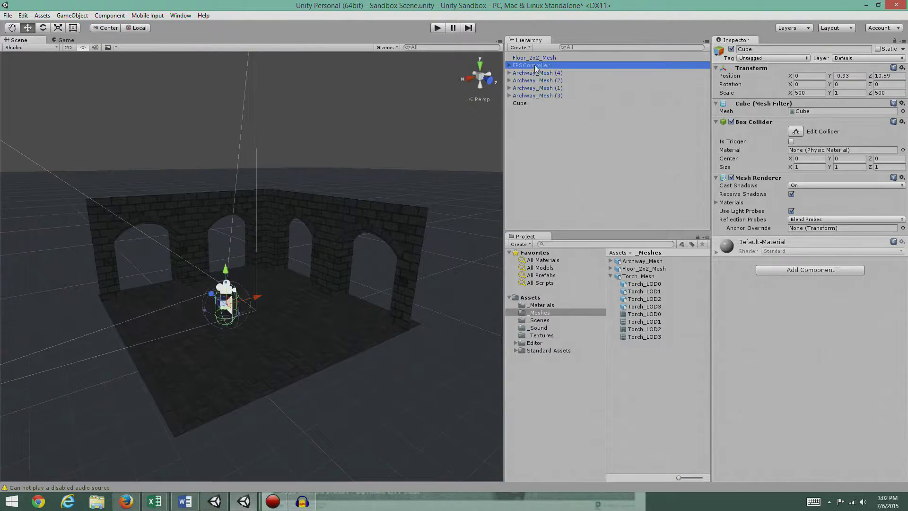